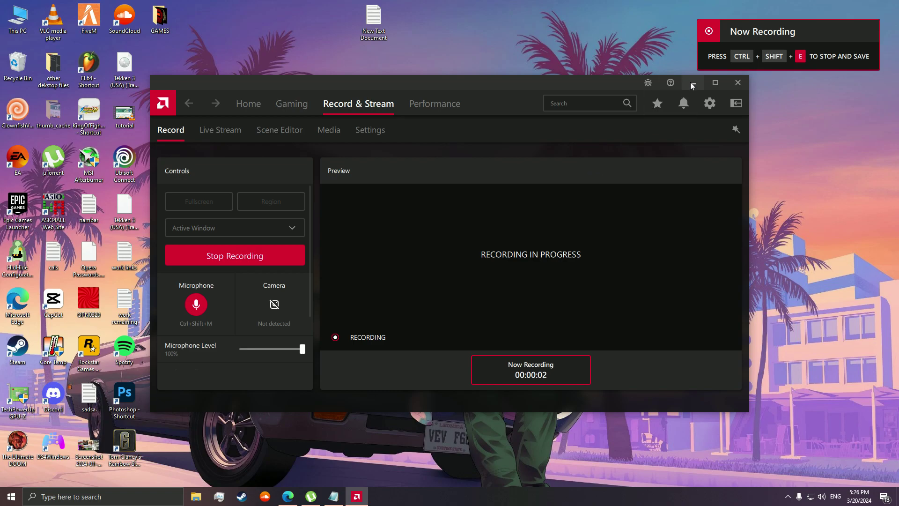
- Minimize the AMD Software recording window, peek at hidden tray icons, and open Start
left_click(692, 83)
left_click(798, 496)
left_click(799, 495)
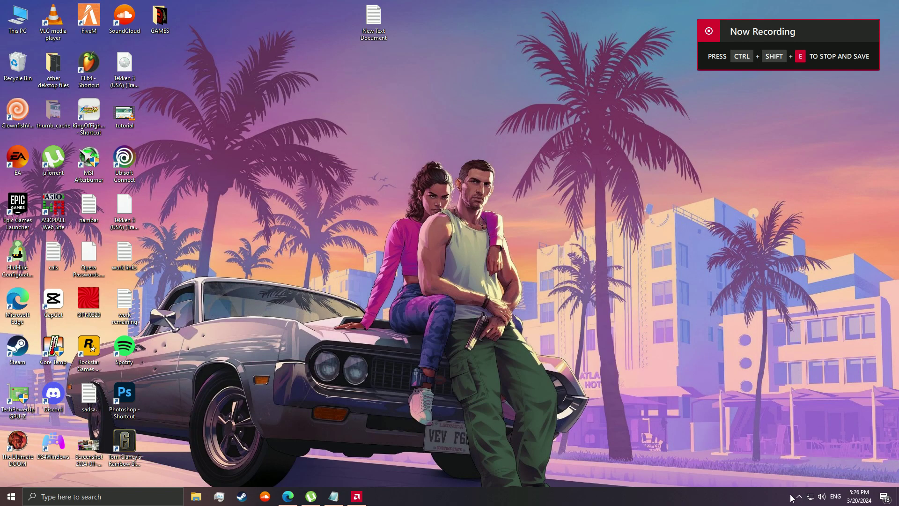
key("super")
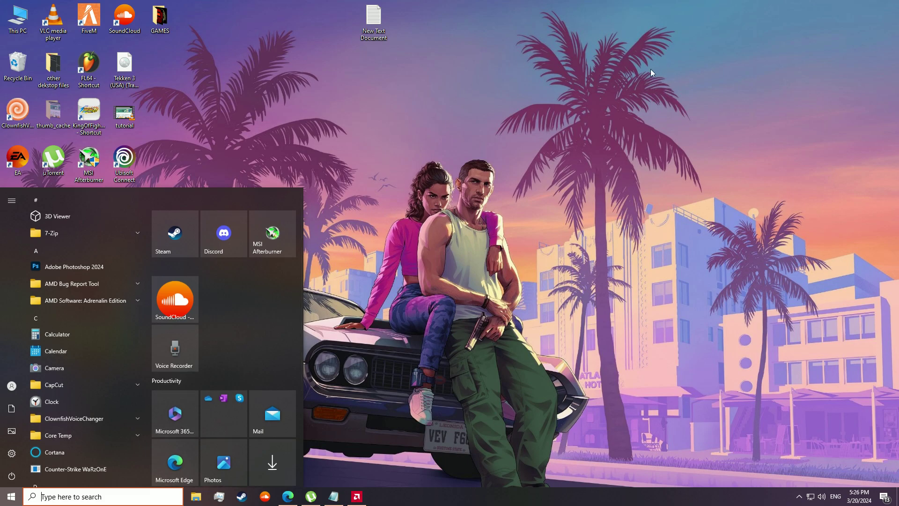
- Refresh the desktop five times from its right-click menu
right_click(594, 52)
left_click(640, 90)
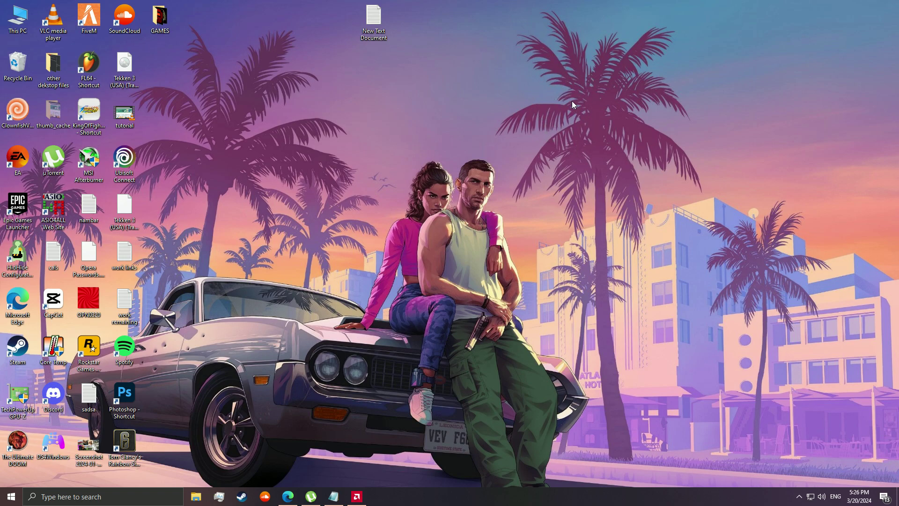
right_click(555, 113)
left_click(588, 150)
right_click(561, 77)
left_click(592, 115)
right_click(570, 75)
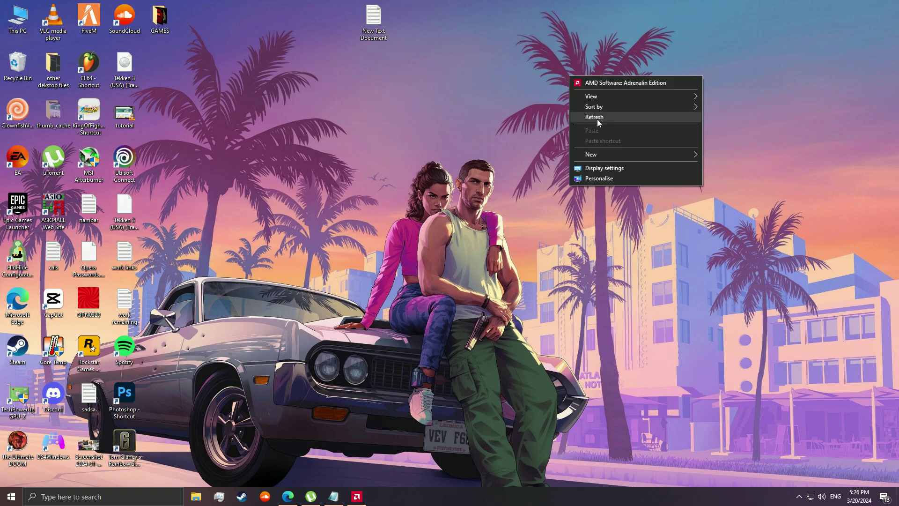
left_click(597, 117)
right_click(573, 67)
left_click(613, 108)
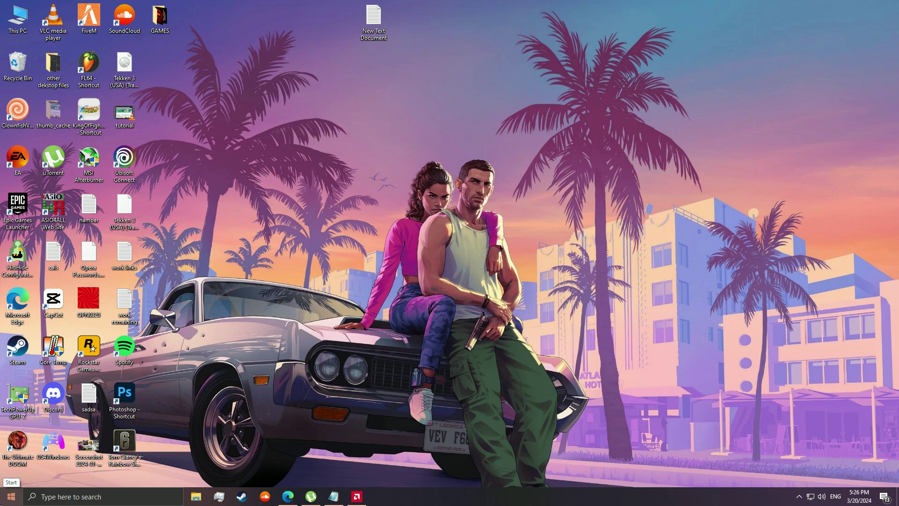
- Run msconfig from the Start right-click Run dialog to launch System Configuration
right_click(11, 497)
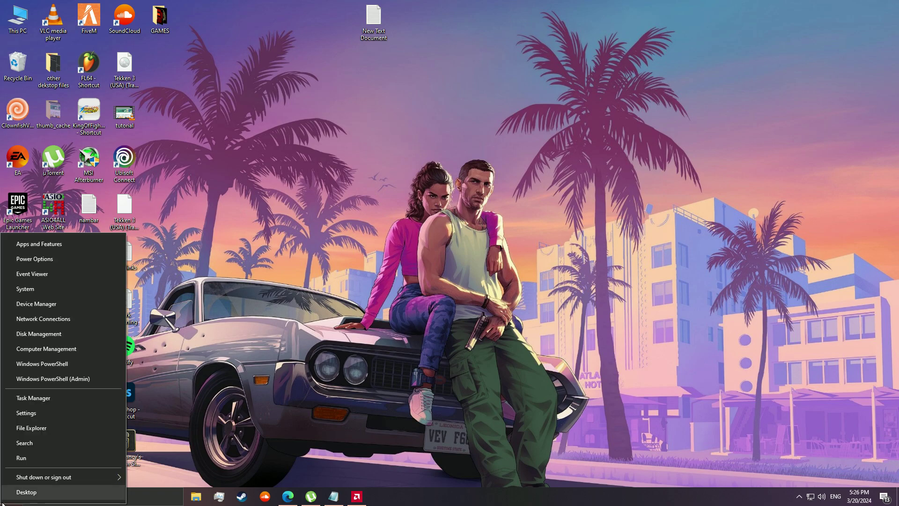
left_click(35, 459)
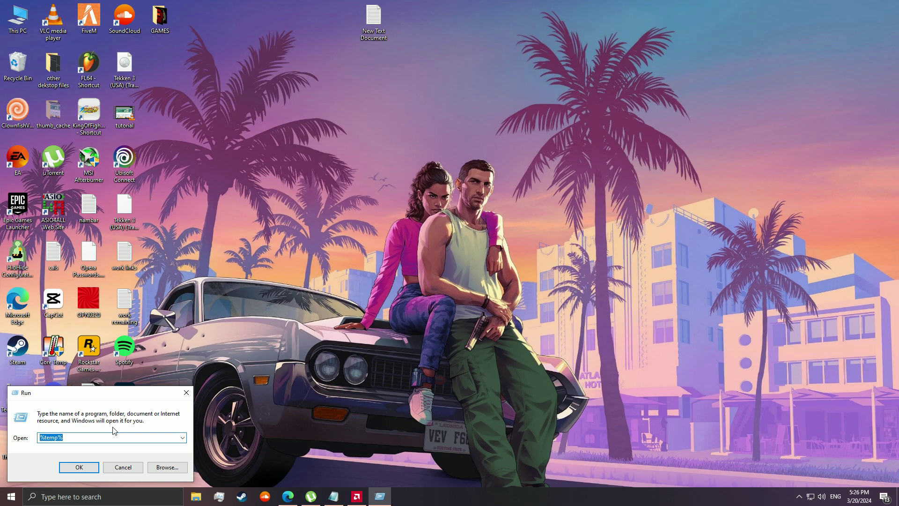
type("msc")
double_click(110, 437)
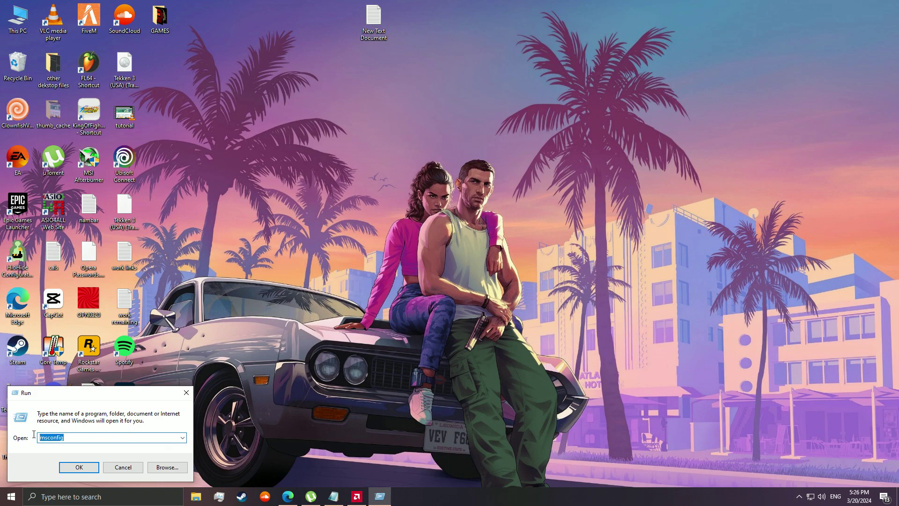
left_click(94, 468)
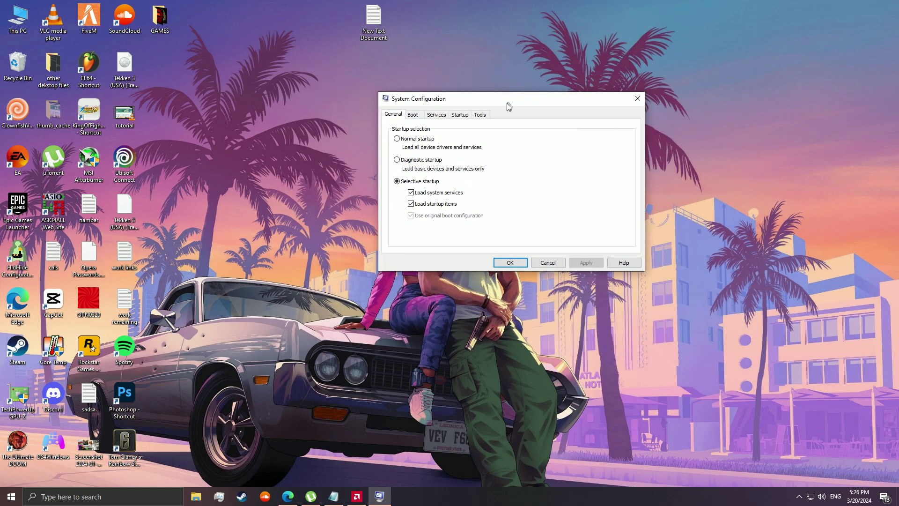
- Reposition the window, then try Normal, Diagnostic, Normal, and finally Selective startup
left_click_drag(599, 136, 488, 111)
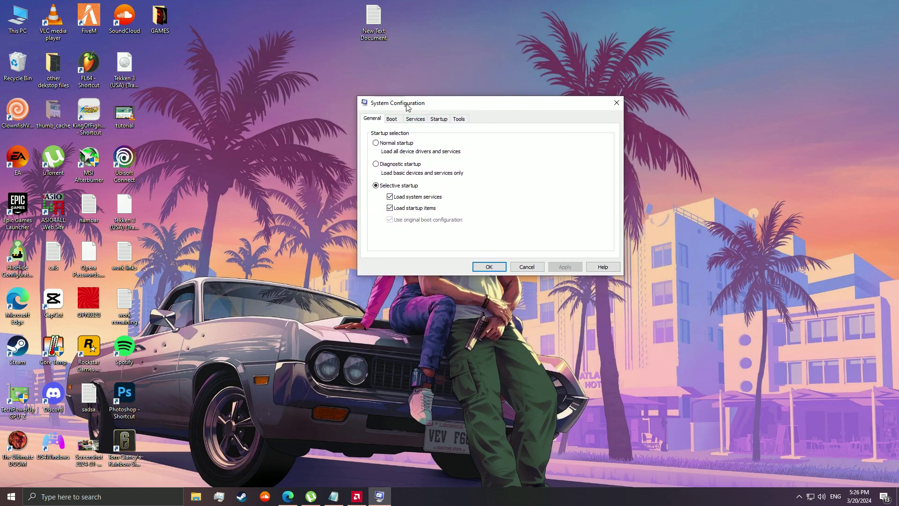
left_click_drag(460, 103, 409, 108)
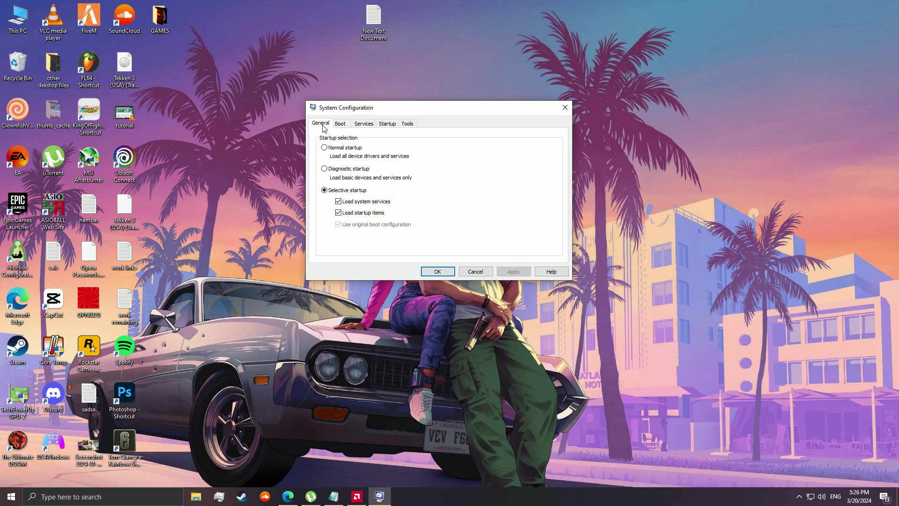
left_click_drag(462, 110, 387, 136)
left_click(388, 176)
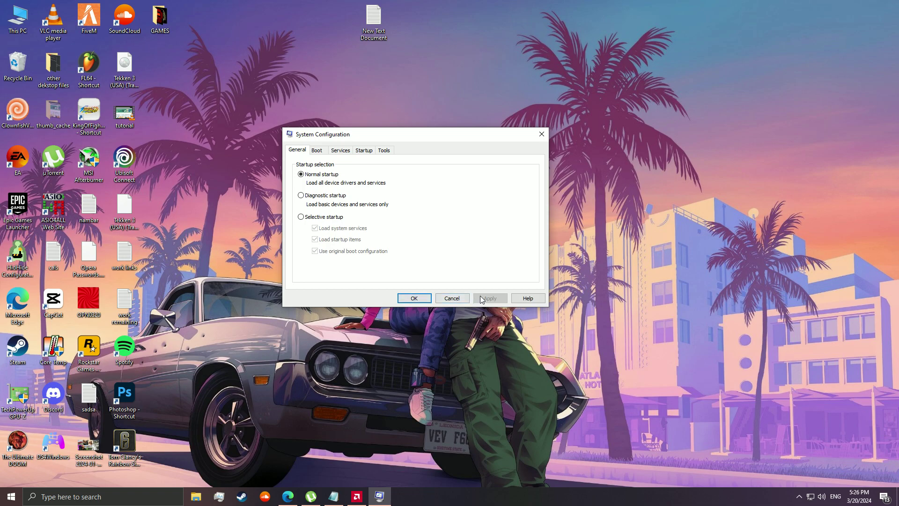
left_click(308, 199)
left_click(326, 176)
left_click(324, 218)
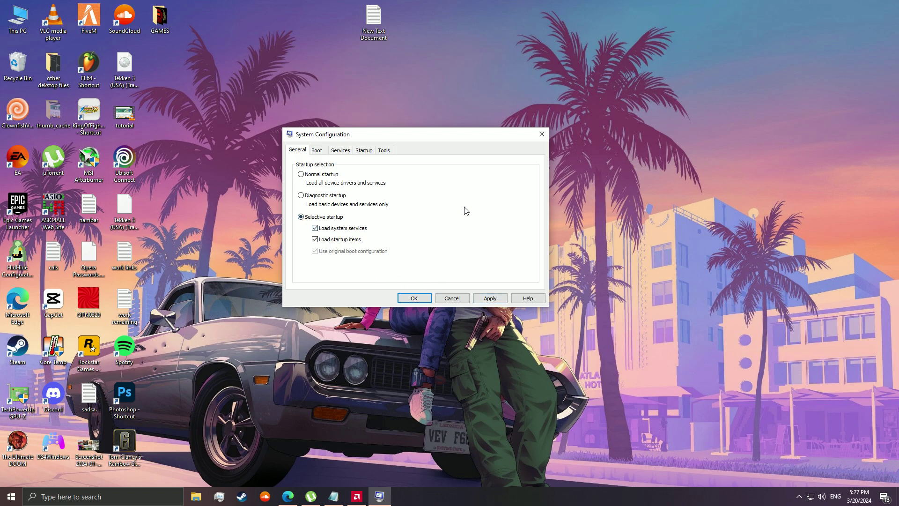
- Close System Configuration, refresh the desktop, and briefly open Start
left_click(543, 131)
right_click(538, 75)
left_click(584, 116)
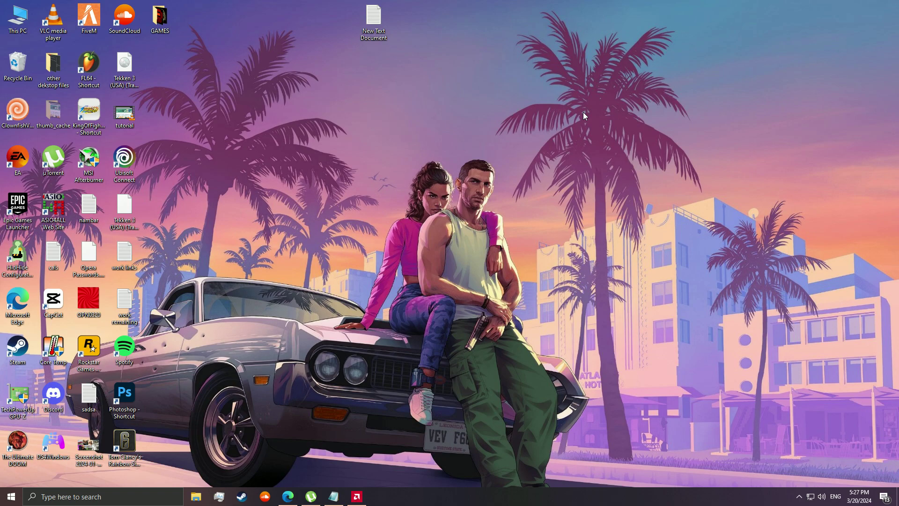
right_click(597, 127)
left_click(630, 164)
left_click(11, 496)
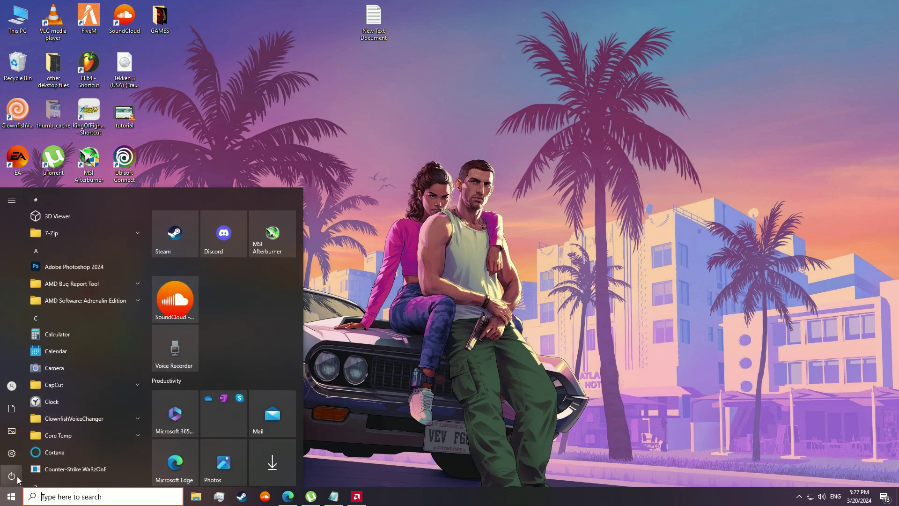
- Refresh the desktop four more times from its context menu
right_click(619, 124)
left_click(652, 163)
right_click(586, 68)
left_click(615, 109)
right_click(565, 57)
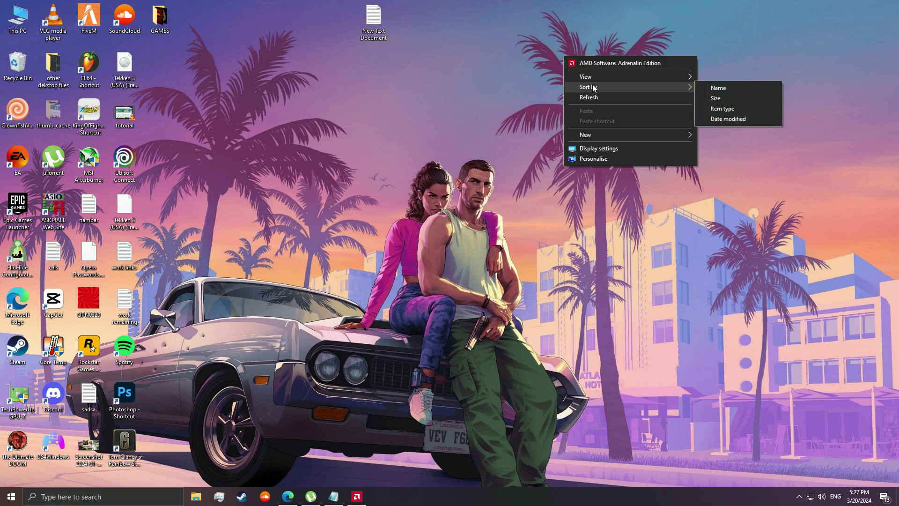
left_click(614, 99)
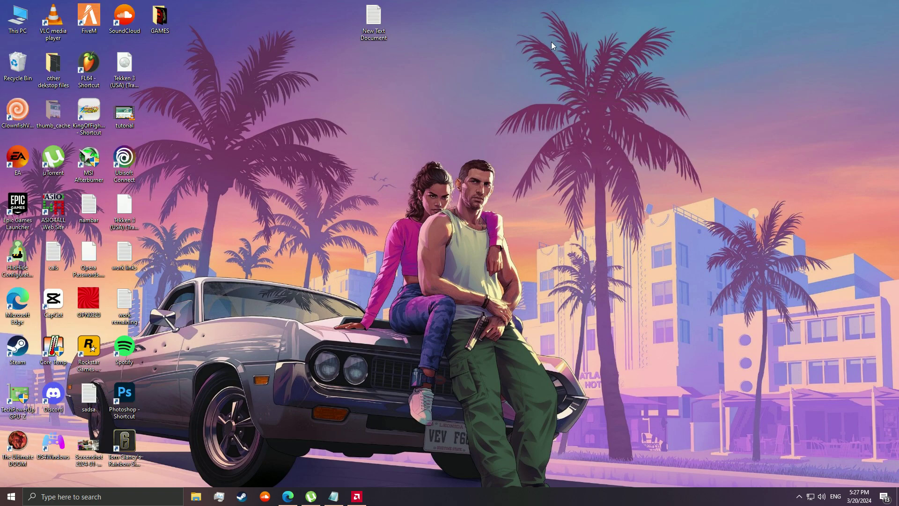
right_click(543, 34)
left_click(578, 76)
- Refresh once more and reopen AMD Software: Adrenalin Edition from the desktop menu
right_click(578, 66)
left_click(637, 107)
right_click(580, 58)
left_click(625, 63)
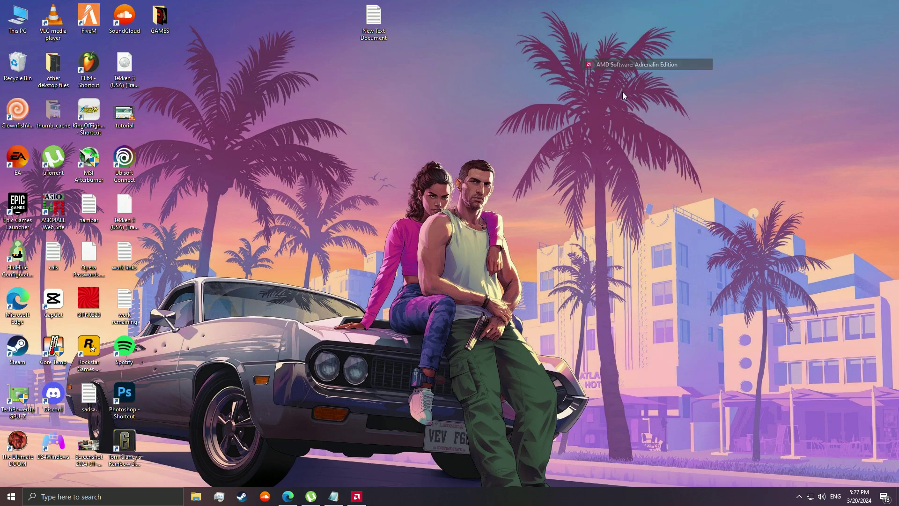